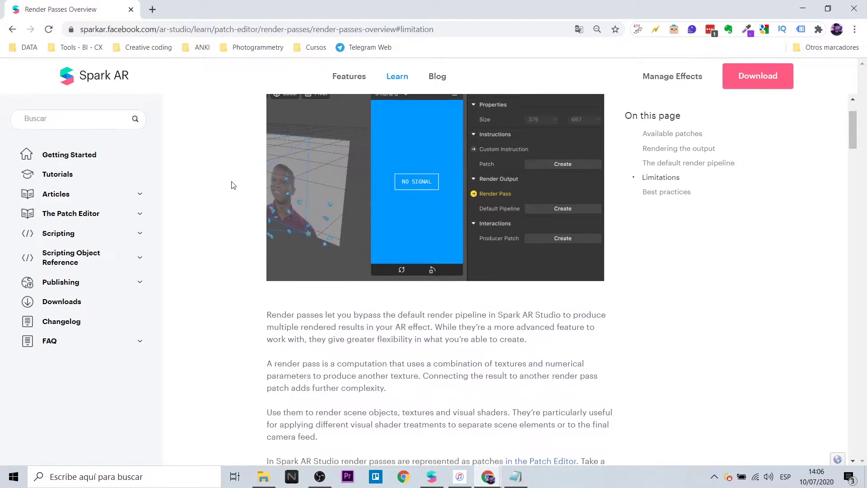
Read the Render Passes Overview page, covering the available patches, rendering the output and the default render pipeline.
scroll(233, 185, "down", 2)
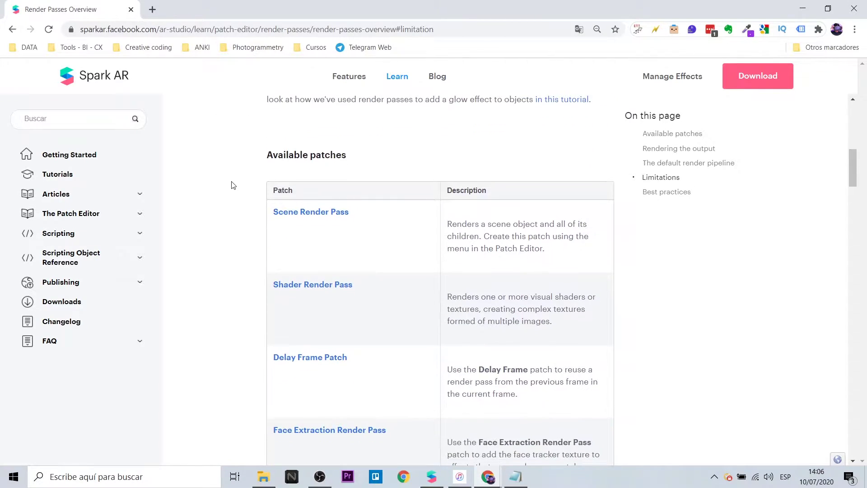
scroll(556, 192, "down", 1)
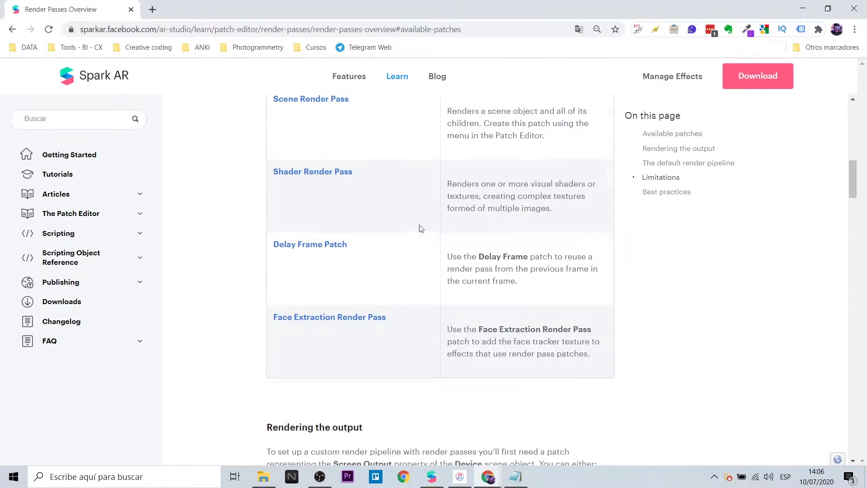
scroll(560, 271, "down", 7)
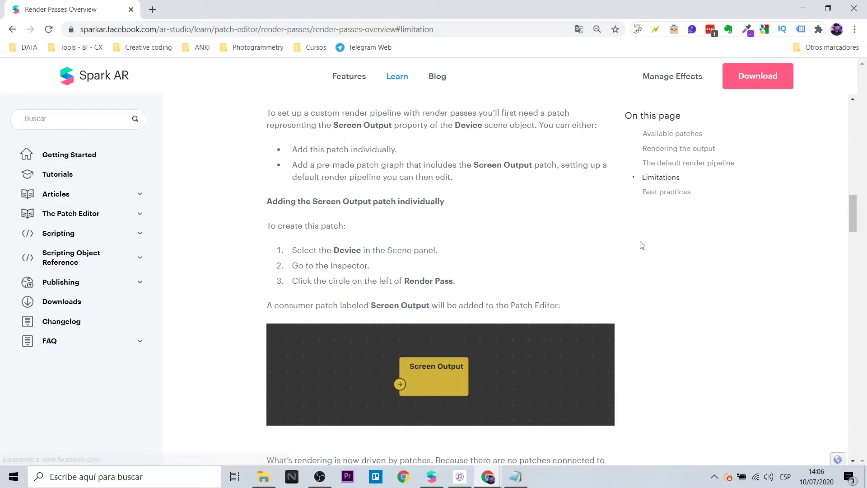
scroll(641, 244, "down", 6)
scroll(642, 245, "down", 1)
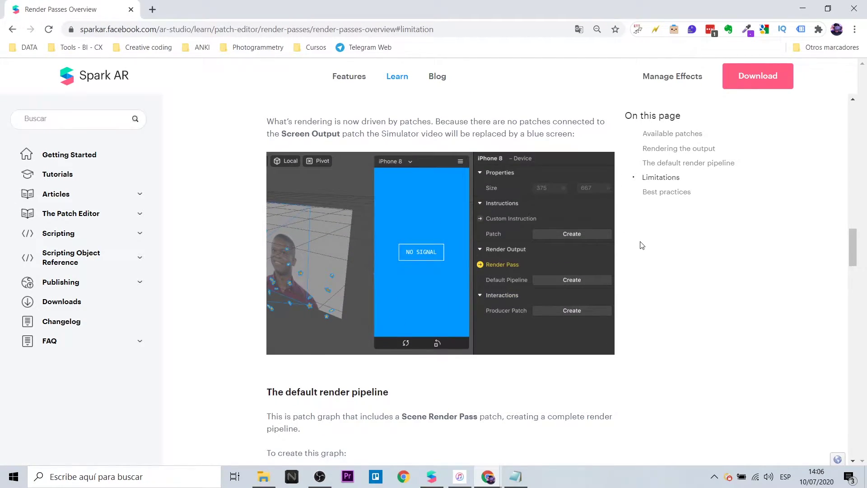
scroll(641, 245, "down", 9)
scroll(641, 245, "up", 20)
scroll(641, 246, "up", 15)
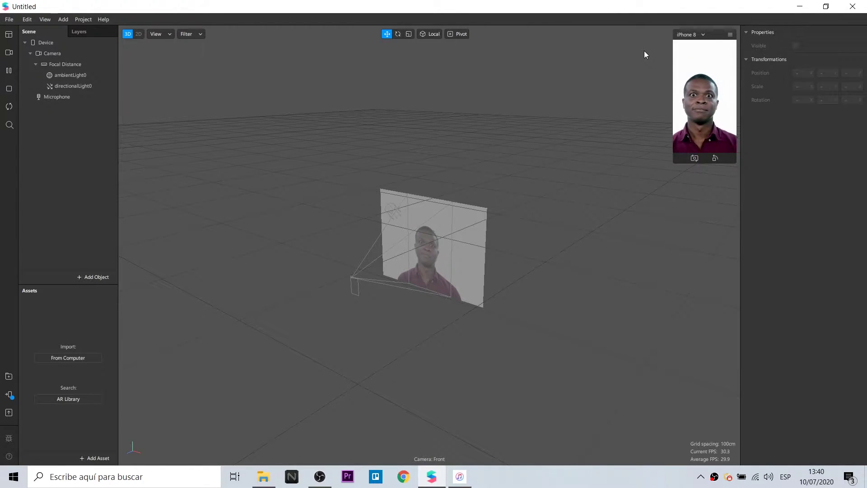
Add a canvas under the Camera in the scene.
right_click(91, 51)
mouse_move(124, 59)
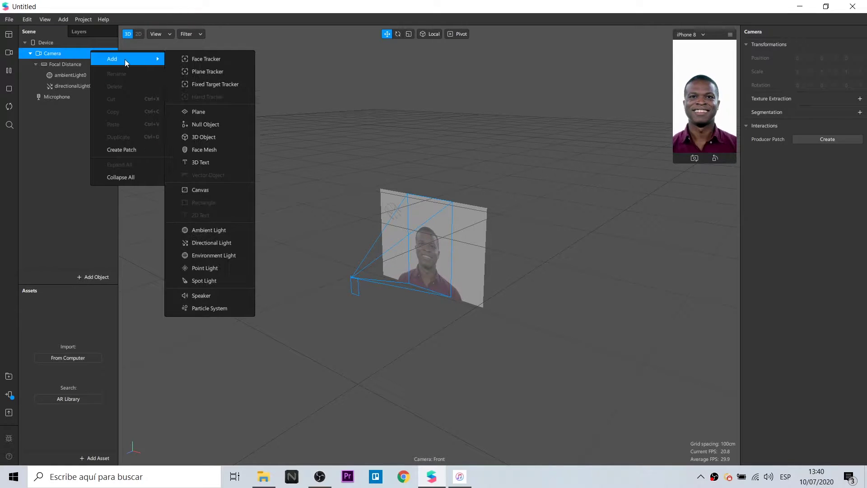
left_click(230, 190)
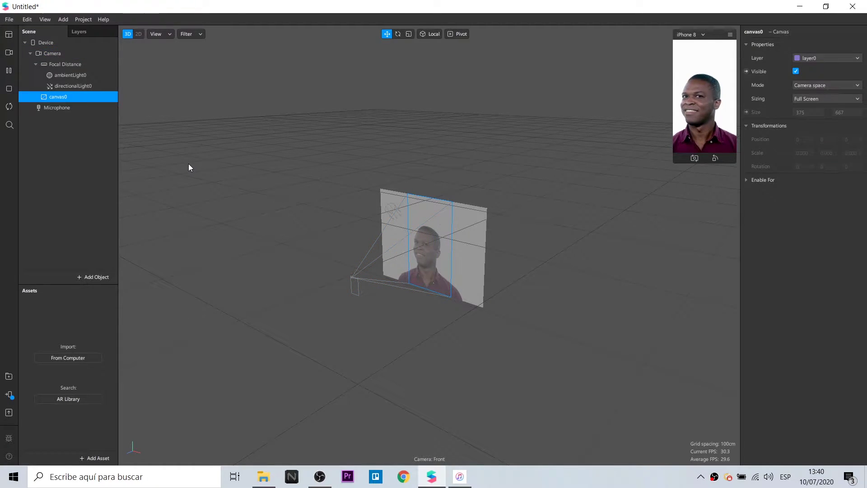
Add a rectangle inside the canvas and make it fill the canvas's full width and height.
right_click(71, 98)
mouse_move(126, 108)
left_click(199, 246)
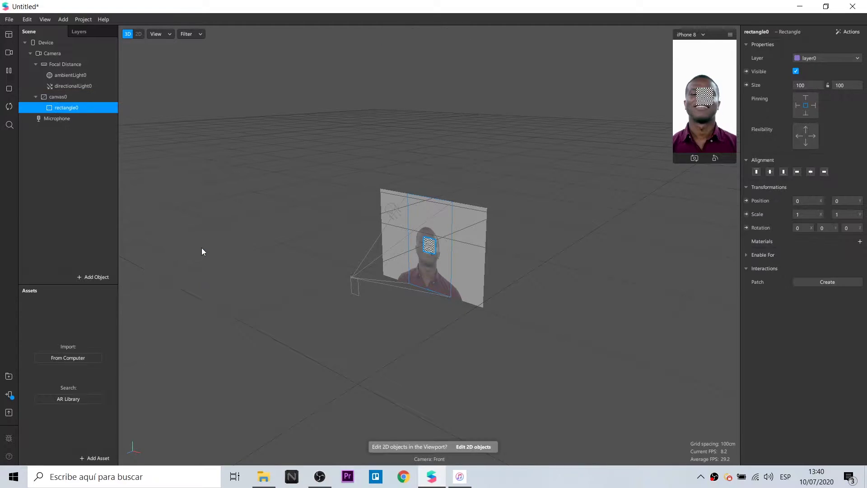
left_click_drag(803, 92, 803, 97)
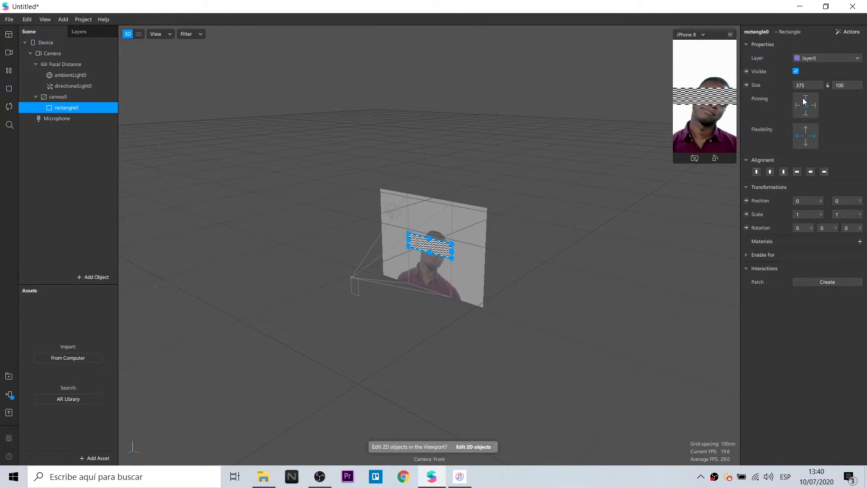
left_click(845, 100)
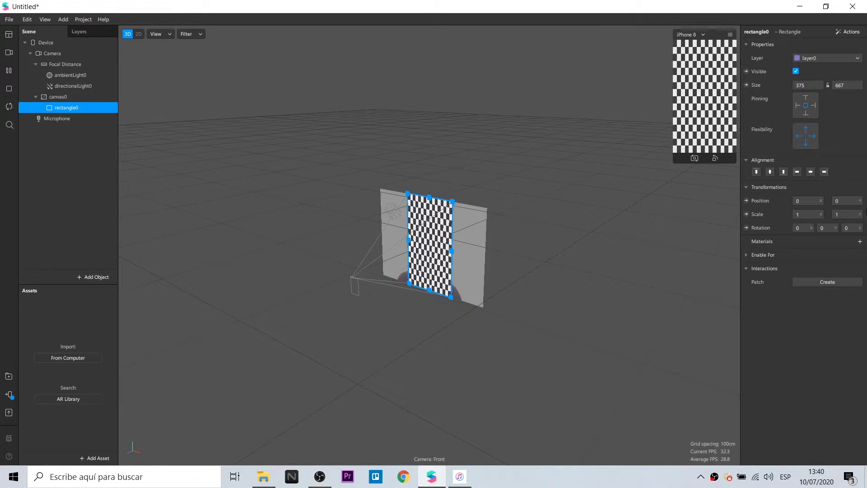
Create a new material for the rectangle and set its shader type to Flat.
left_click(859, 243)
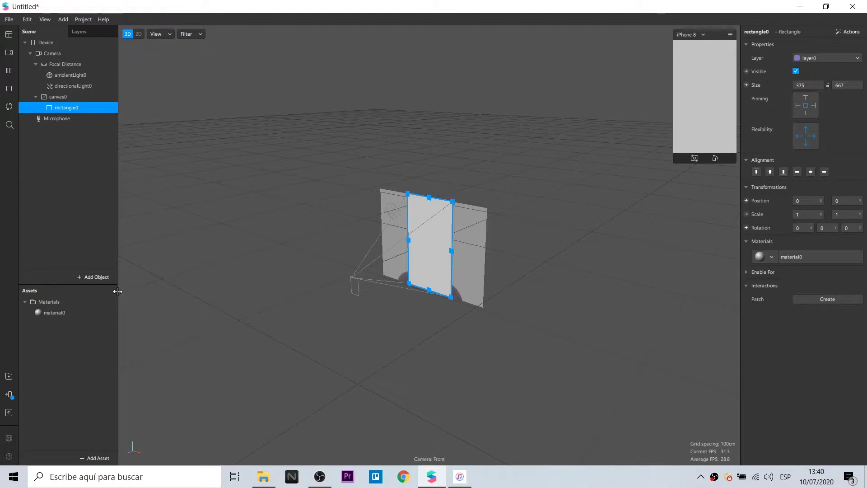
left_click(79, 309)
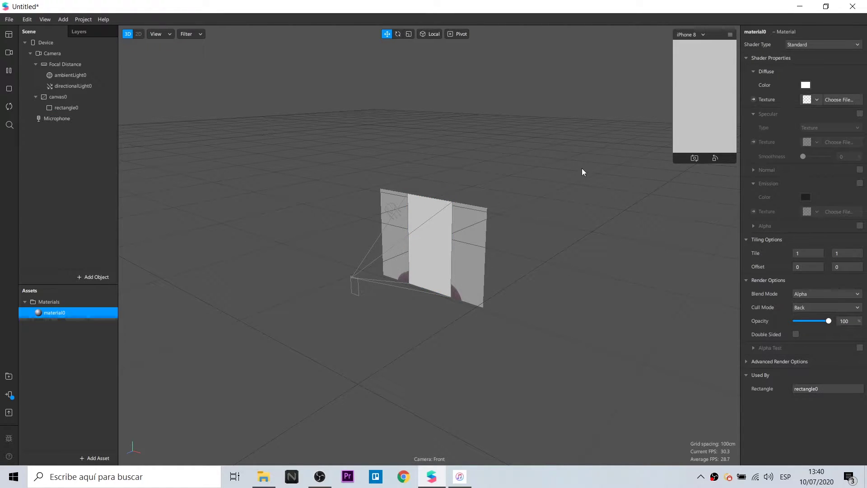
left_click(830, 45)
left_click(834, 49)
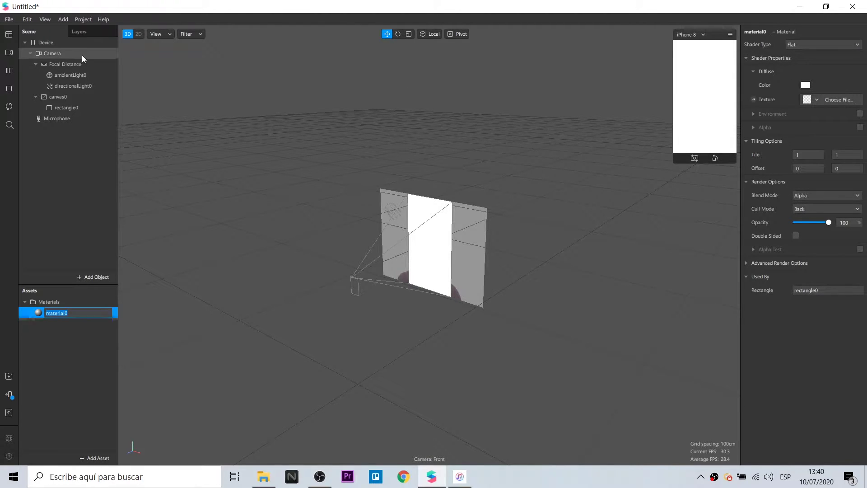
Extract the Camera's texture and add a person segmentation mask texture to it.
left_click(67, 53)
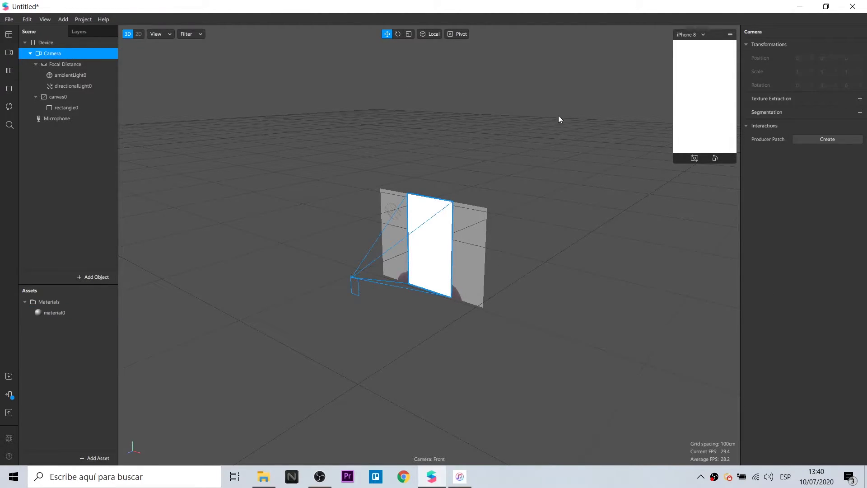
left_click(859, 98)
left_click(860, 126)
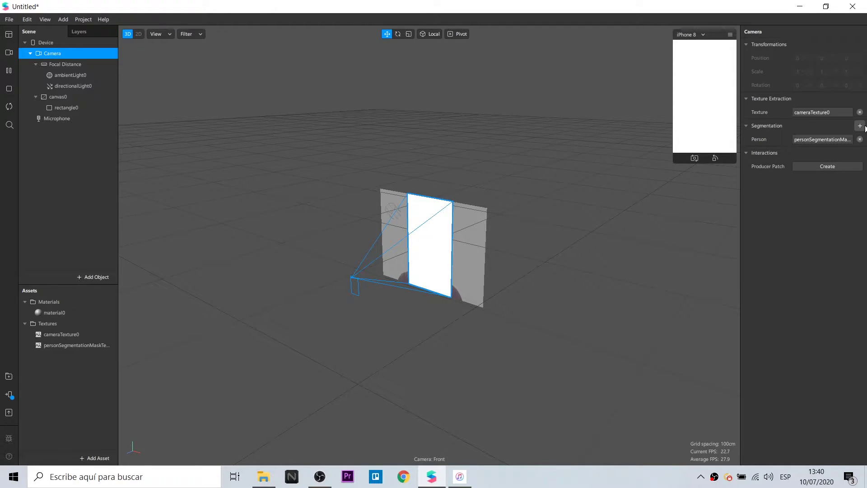
Assign cameraTexture0 as material0's diffuse texture and enable Alpha with personSegmentationMaskTexture0 as its texture.
double_click(72, 311)
left_click(819, 98)
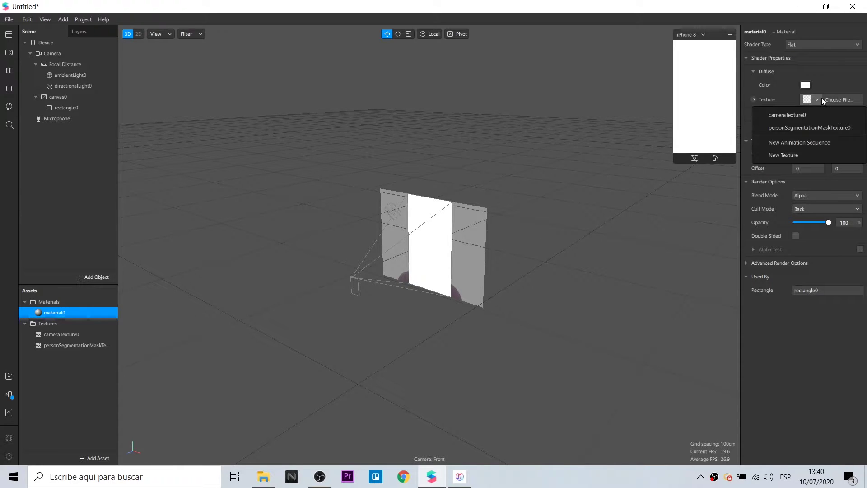
left_click(803, 114)
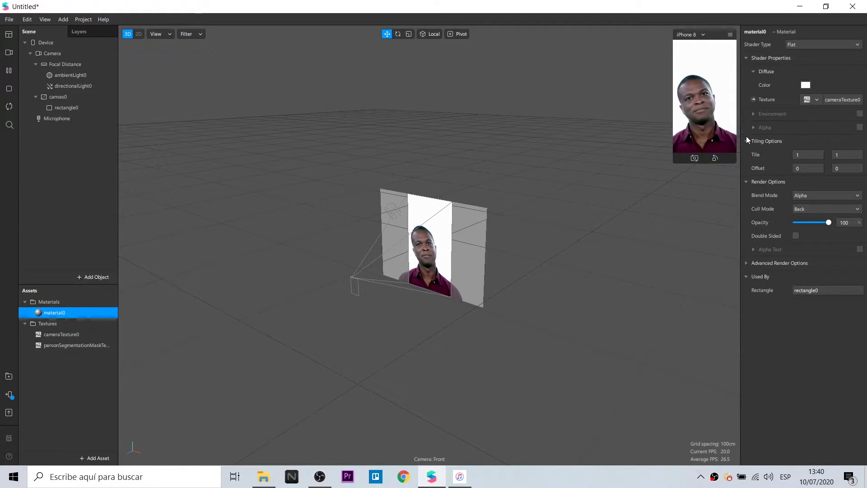
left_click(859, 127)
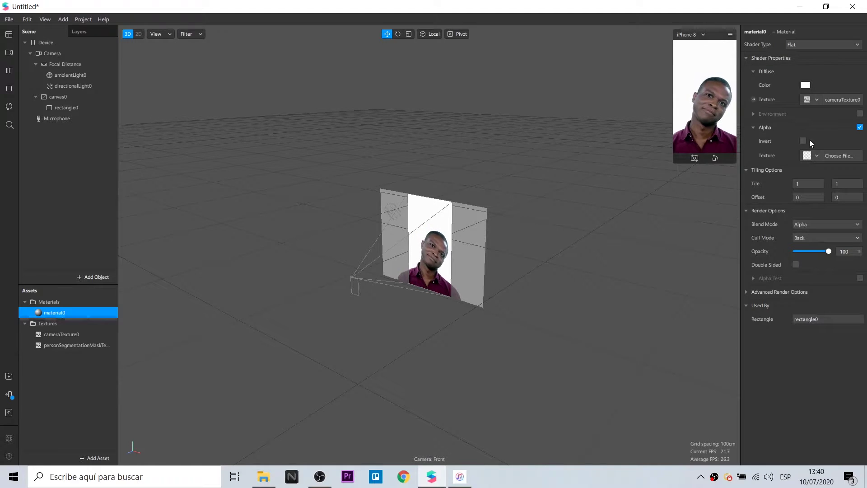
left_click(816, 156)
left_click(805, 180)
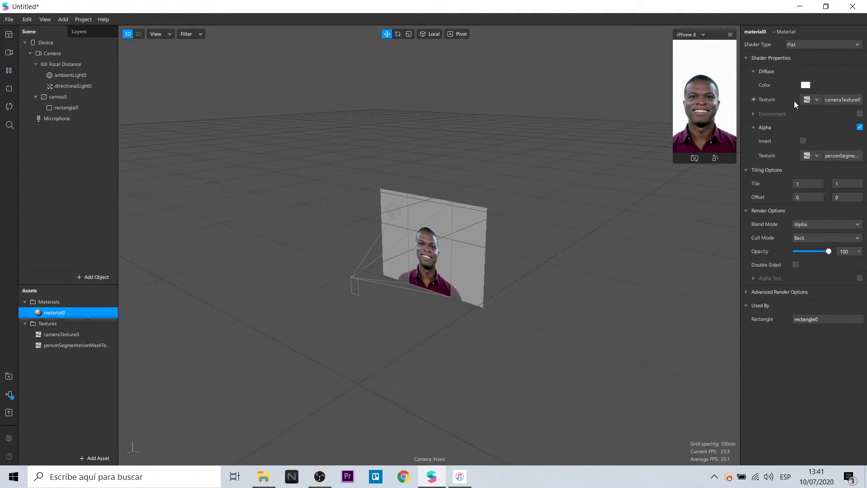
Open the Patch Editor and add a Scene Render Pass patch to the empty graph.
left_click(64, 20)
left_click(63, 32)
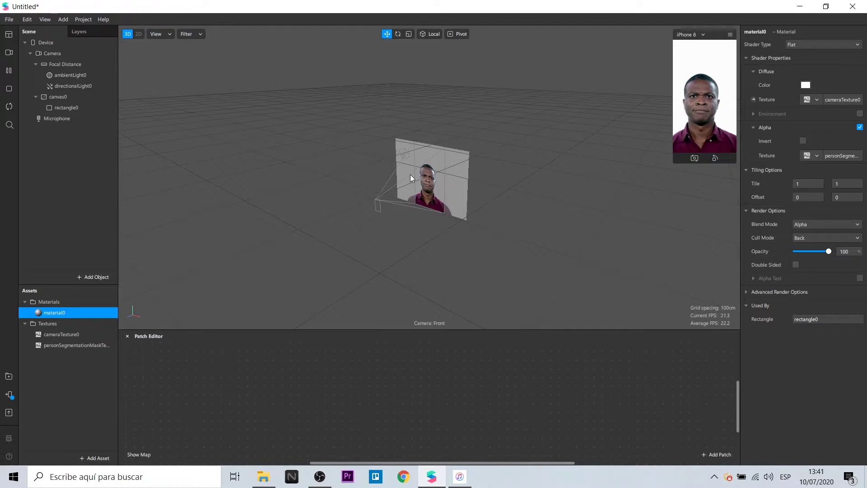
double_click(254, 373)
type("sc")
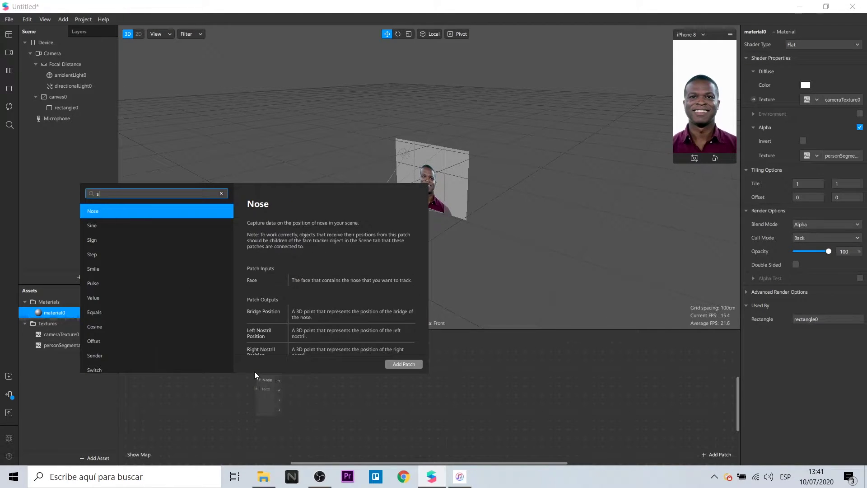
type("e")
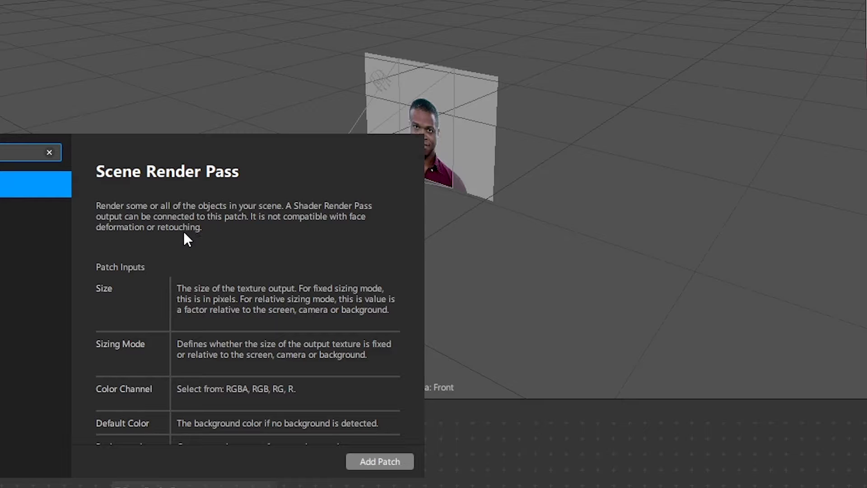
left_click(380, 459)
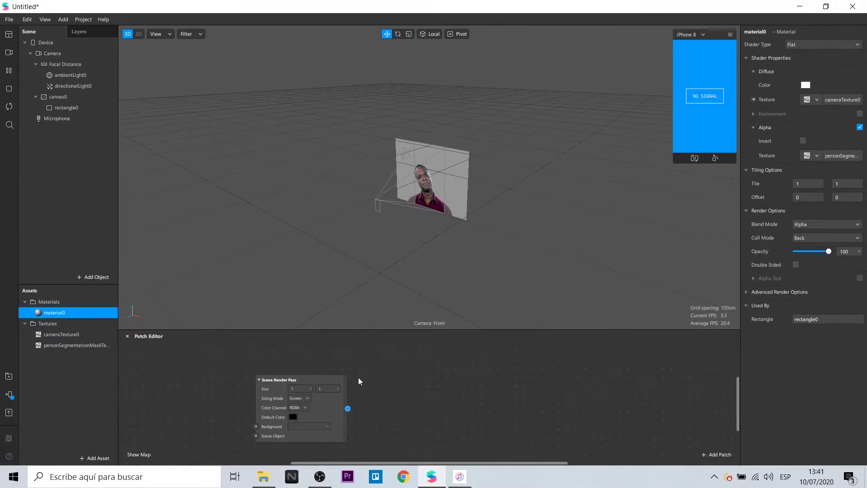
left_click_drag(305, 381, 296, 358)
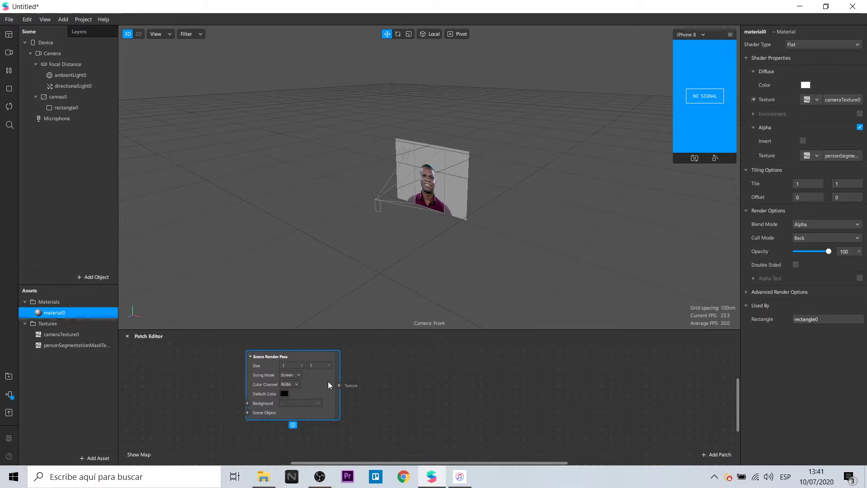
Create the Device's Screen Output patch from its Render Pass property and connect the Scene Render Pass texture output to it.
left_click(65, 57)
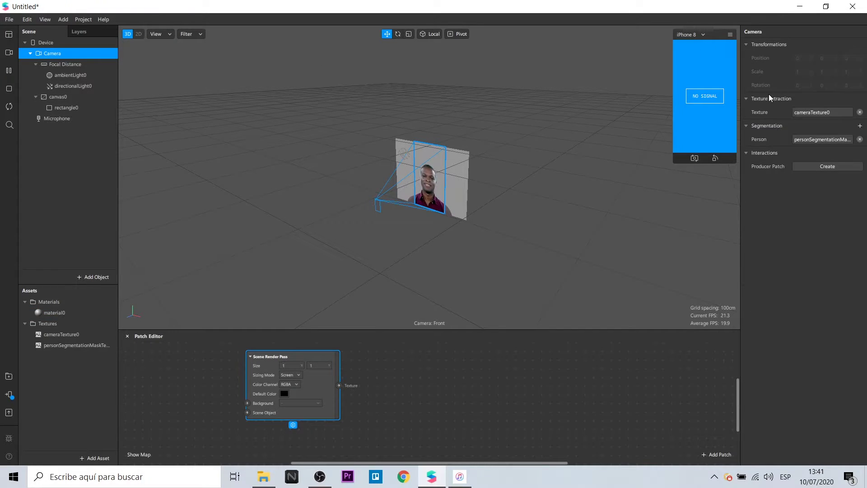
left_click(100, 44)
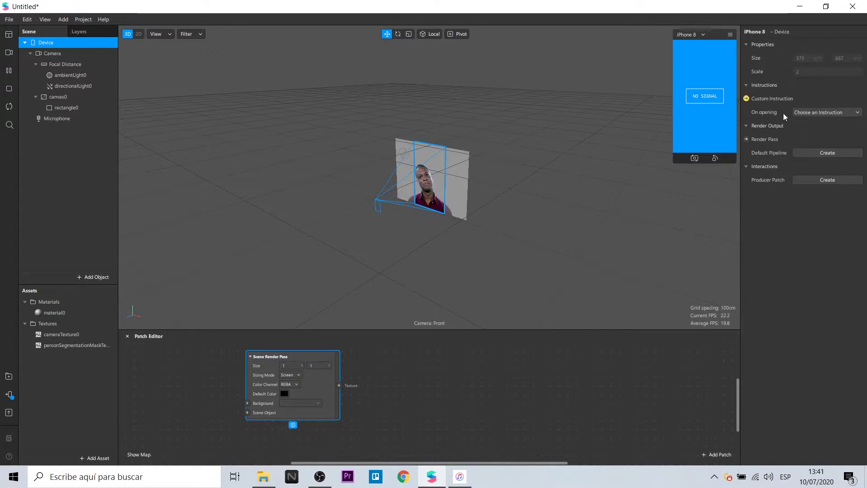
left_click(747, 140)
left_click_drag(461, 410, 398, 366)
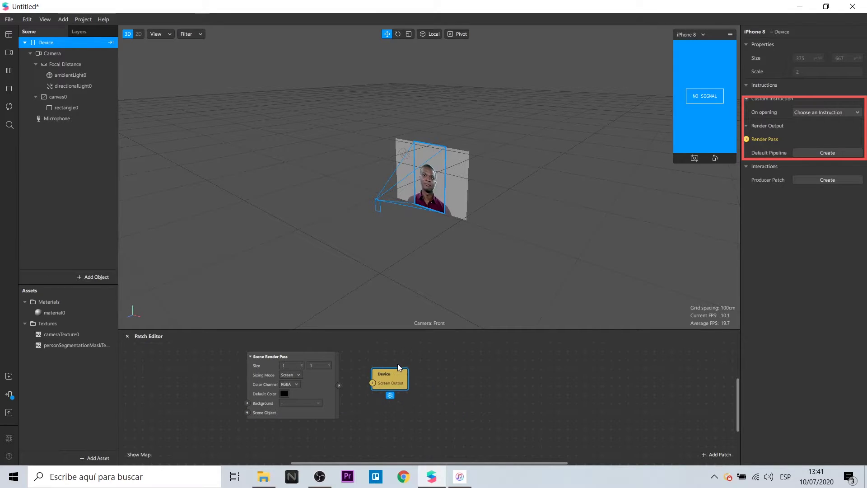
left_click_drag(339, 385, 379, 366)
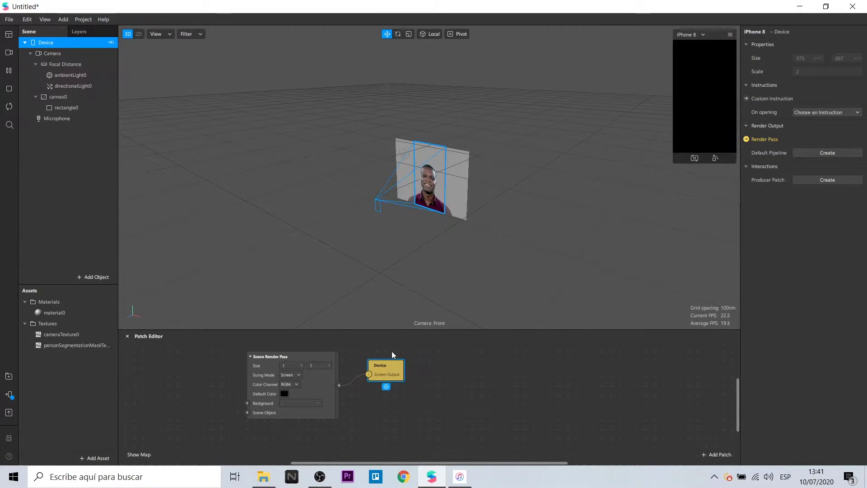
Add Device and cameraTexture0 patches, connecting the Device object to Scene Object and the texture's RGBA to Background on the Scene Render Pass.
left_click_drag(41, 45, 166, 389)
left_click_drag(68, 334, 140, 427)
left_click(172, 378)
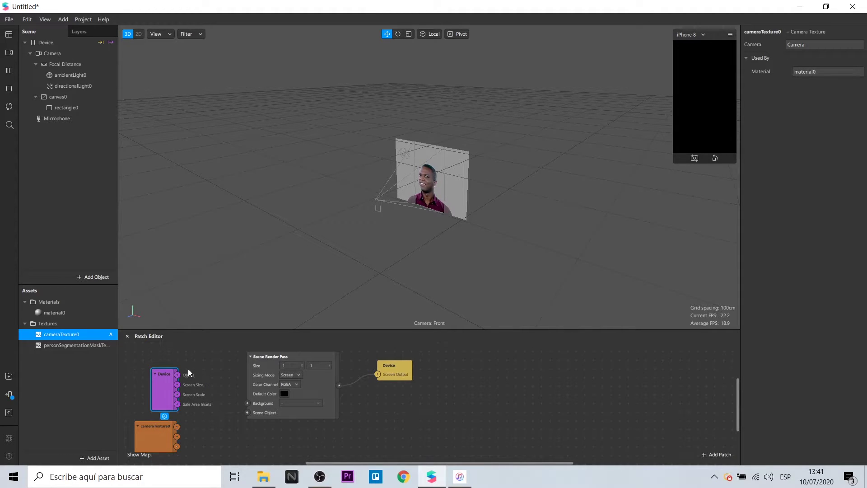
left_click_drag(176, 375, 247, 413)
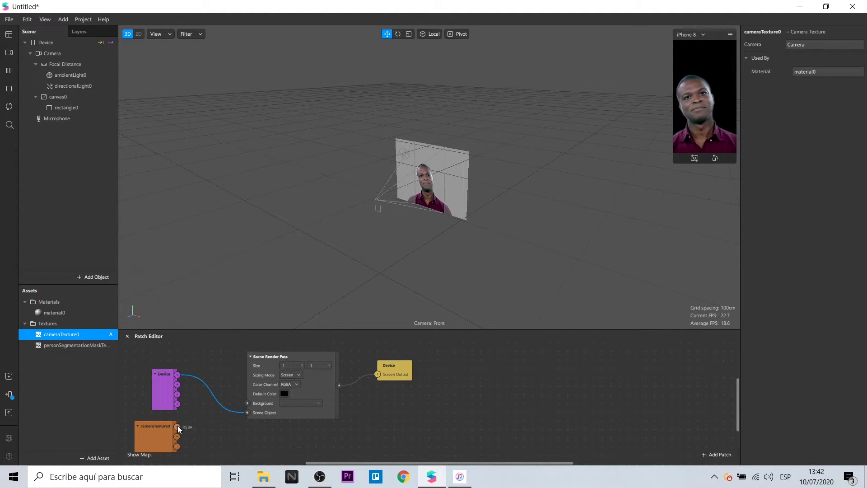
left_click_drag(228, 410, 247, 403)
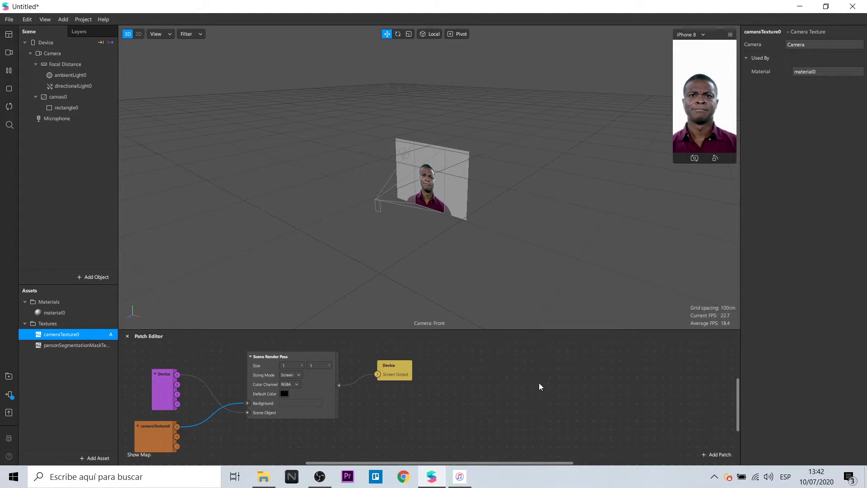
Add a Sender patch below the Scene Render Pass and connect cameraTexture0's RGBA output to it.
scroll(540, 377, "down", 2)
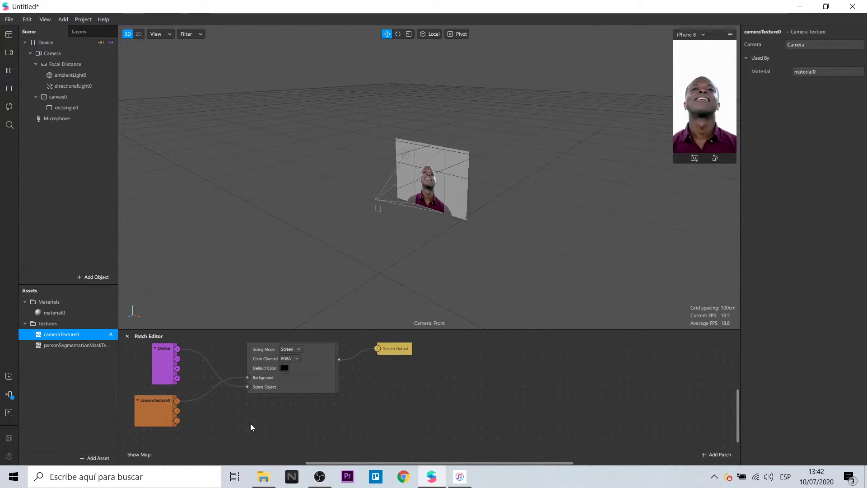
double_click(224, 422)
type("sende")
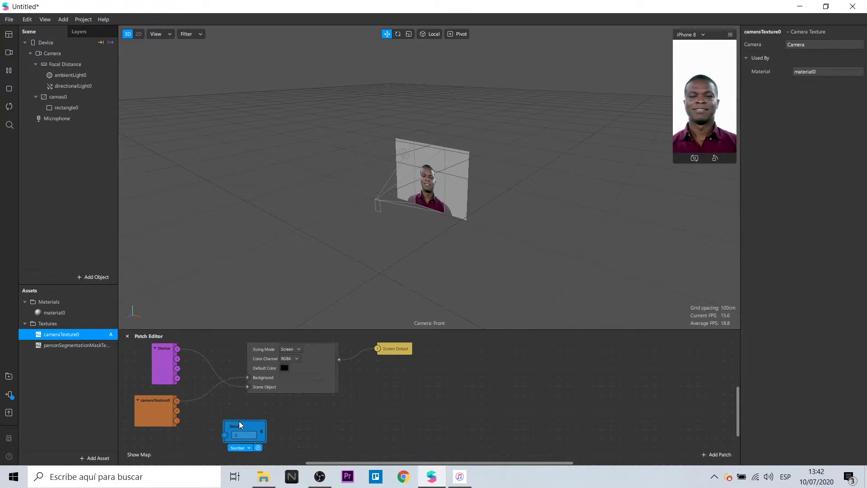
left_click_drag(177, 401, 224, 425)
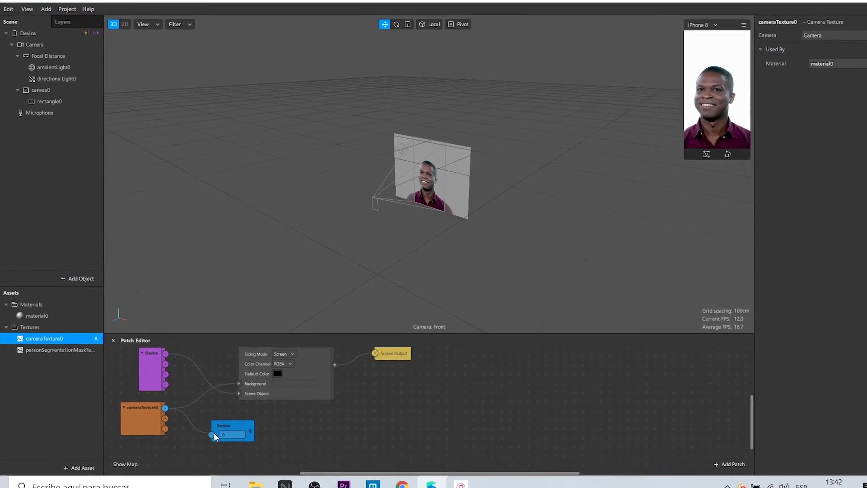
left_click(238, 425)
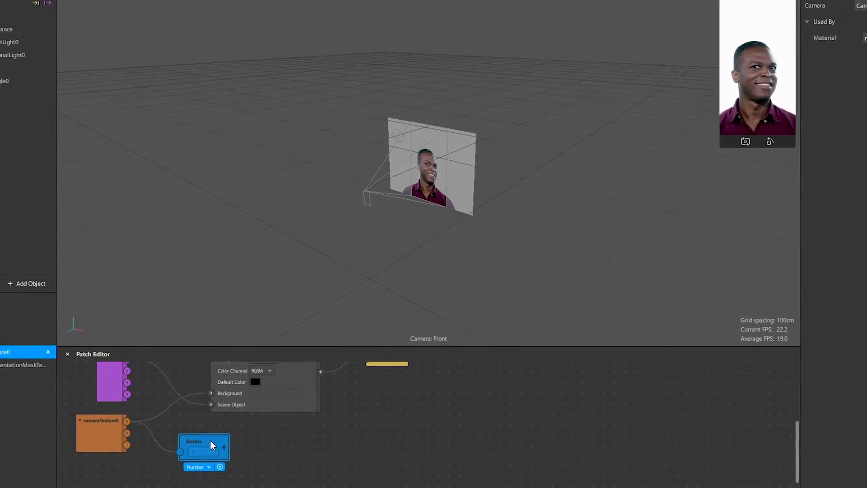
Set the Sender patch's data type to Texture and rename it Sender Camera.
left_click(203, 467)
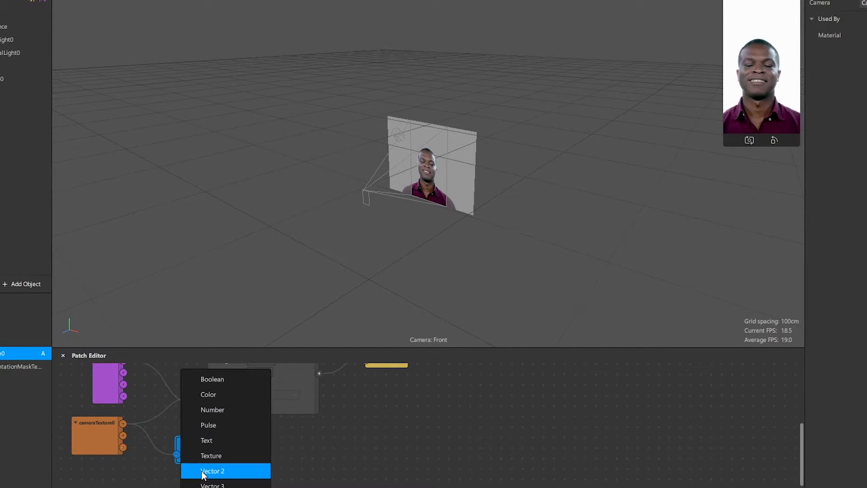
left_click(222, 456)
double_click(197, 445)
type("Camera")
key("Return")
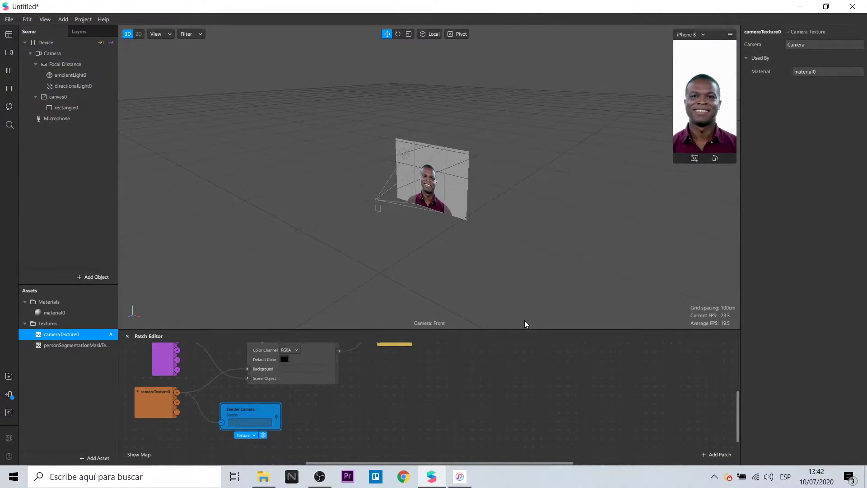
Add a Shader Render Pass patch in the empty area beside the existing patches.
scroll(470, 395, "down", 5)
scroll(587, 410, "left", 5)
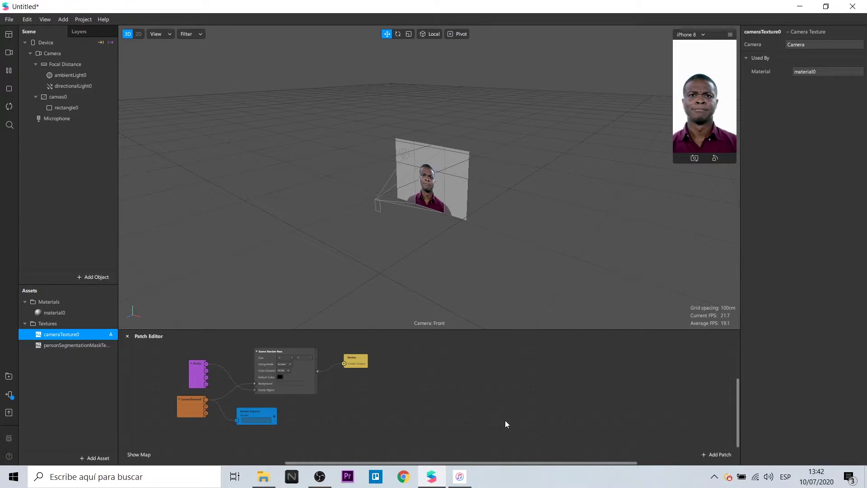
double_click(505, 423)
type("sha")
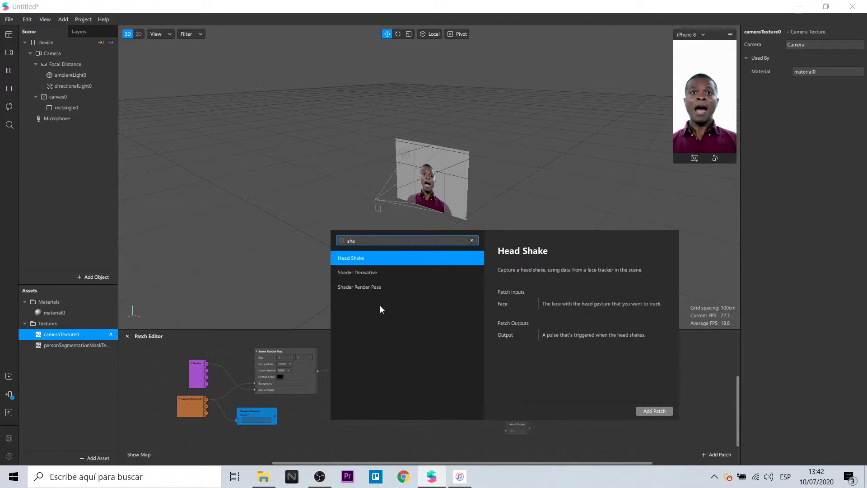
left_click(362, 288)
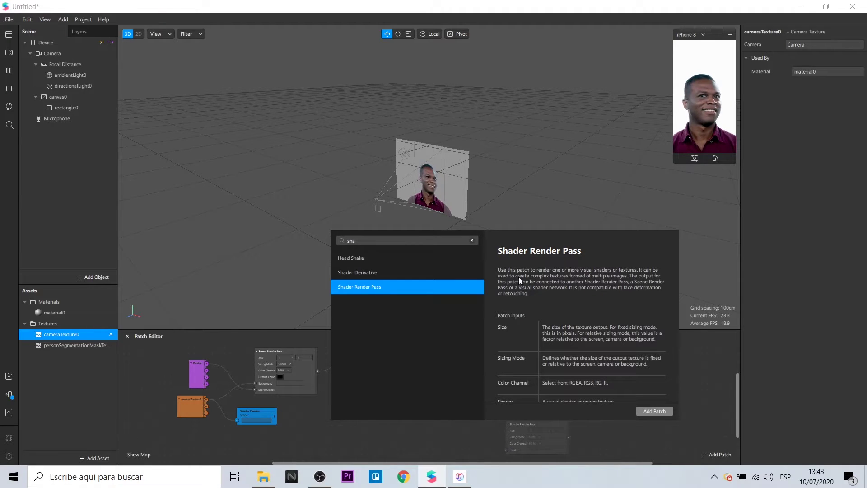
left_click(654, 411)
left_click(542, 411)
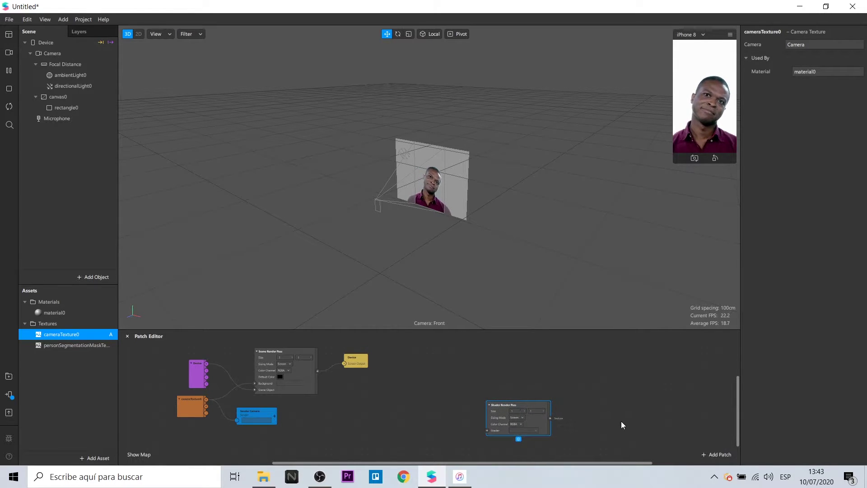
Add a Delay Frame patch beyond the Shader Render Pass and connect the Shader Render Pass texture output to its Render Pass input.
scroll(621, 421, "up", 2)
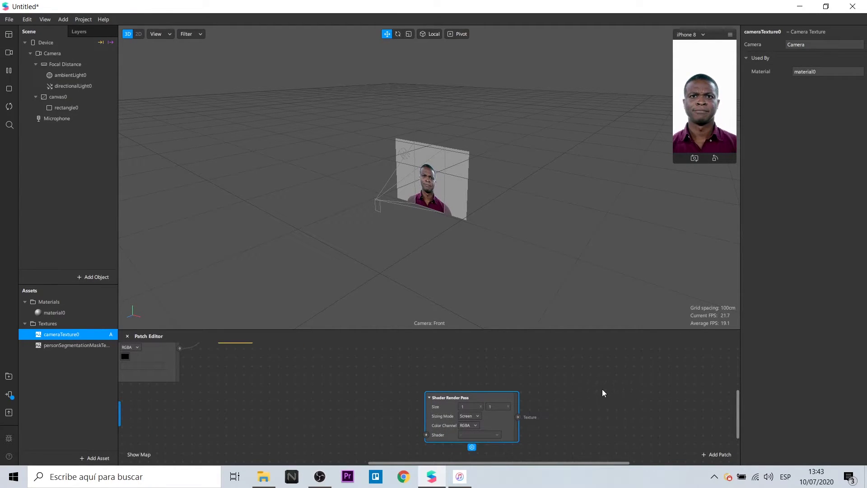
double_click(595, 362)
type("del")
left_click(484, 233)
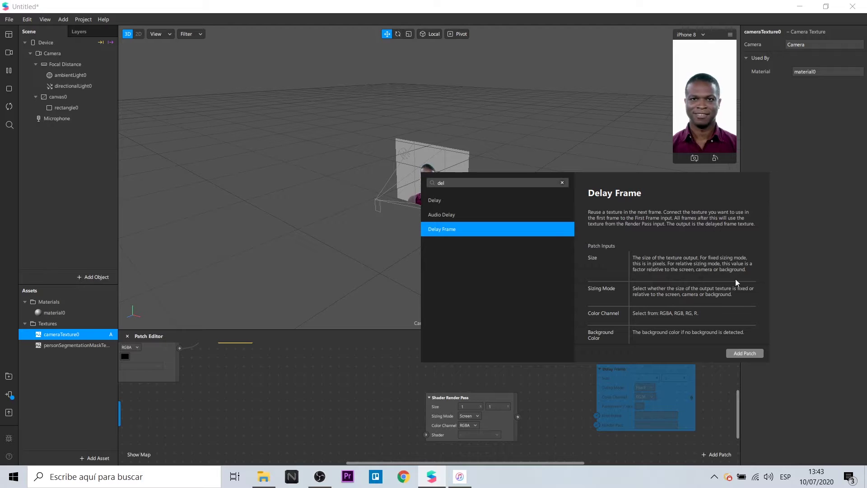
left_click(746, 354)
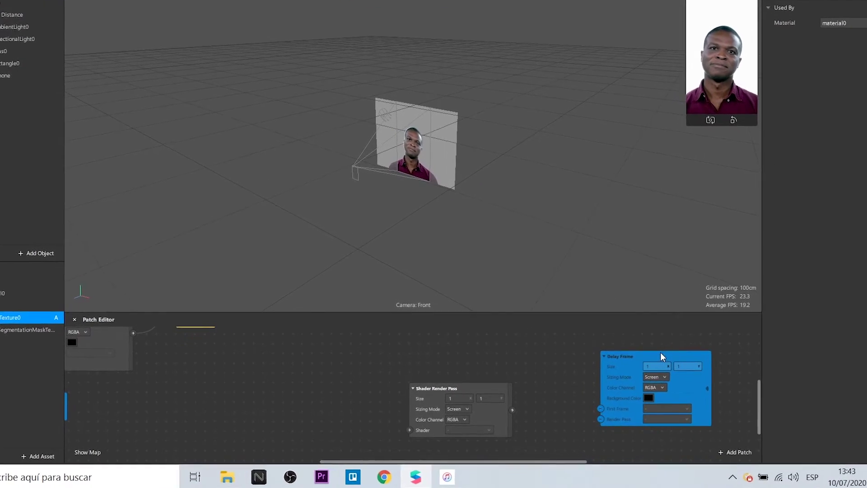
left_click_drag(647, 367, 623, 339)
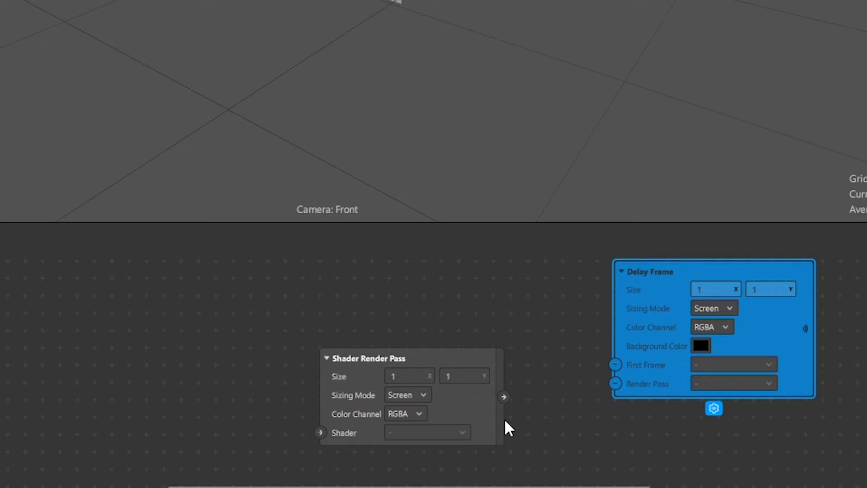
left_click_drag(504, 396, 585, 408)
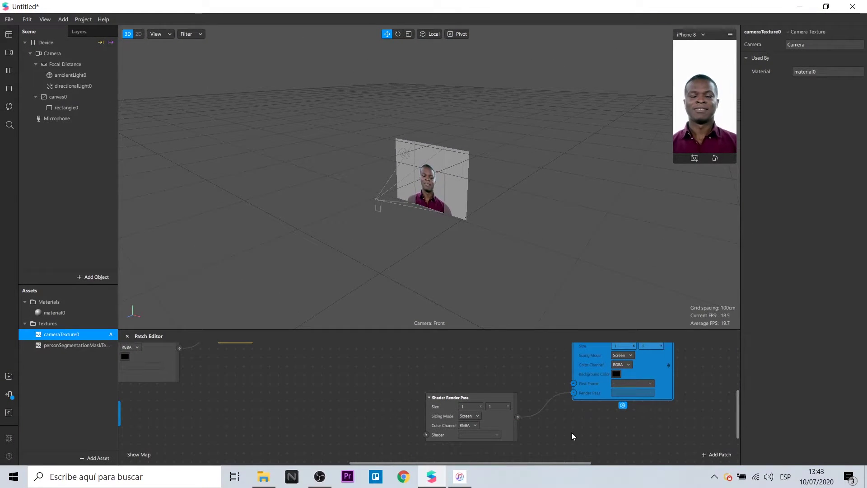
Create a patch for material0's Diffuse Texture, place it below Delay Frame and connect the Shader Render Pass output to it.
left_click(69, 314)
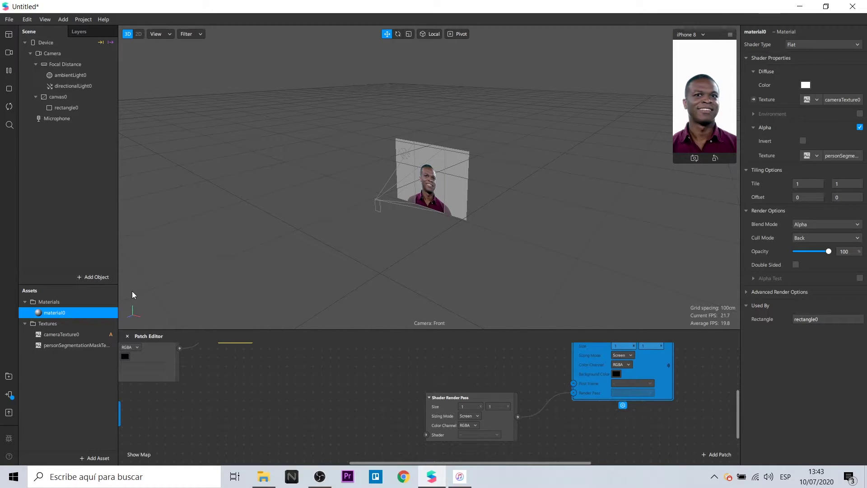
left_click(753, 99)
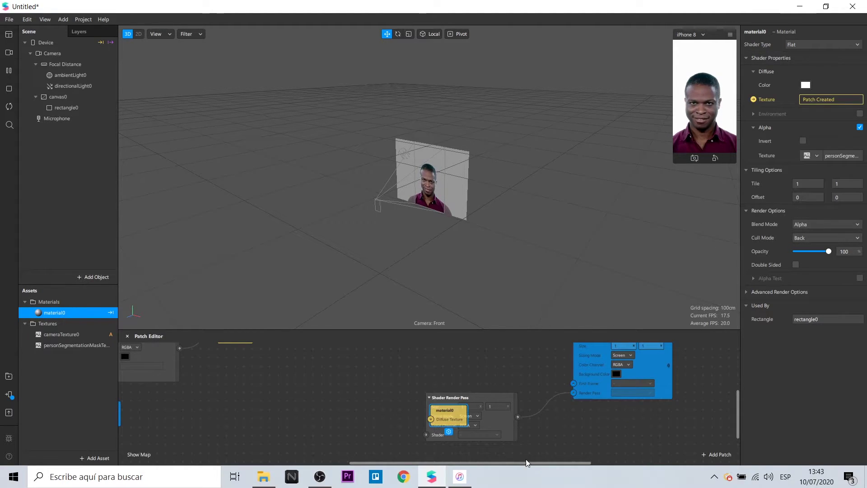
left_click_drag(453, 417, 594, 423)
left_click_drag(518, 418, 589, 432)
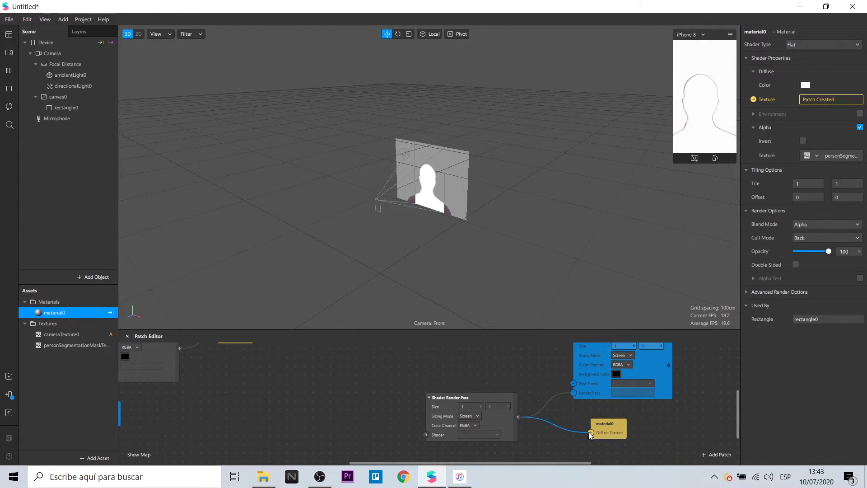
Connect cameraTexture0's RGBA output to Delay Frame's First Frame input and set Delay Frame's Sizing Mode to Camera.
scroll(533, 451, "down", 4)
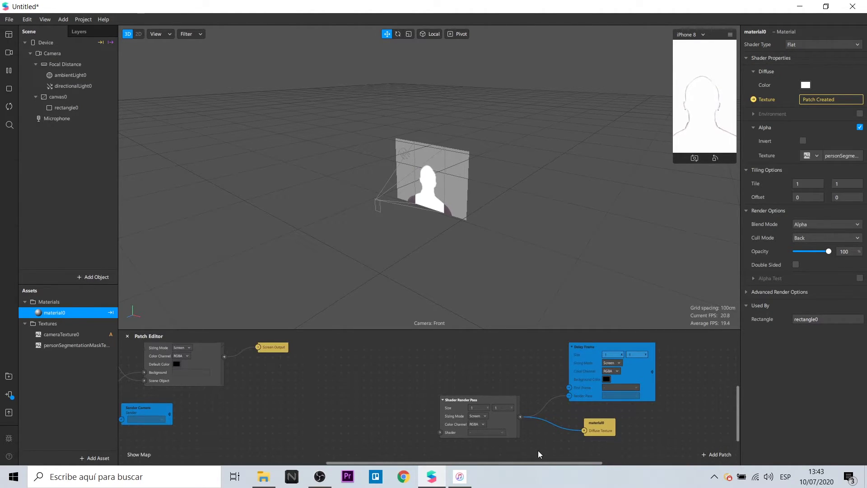
left_click_drag(451, 407, 333, 436)
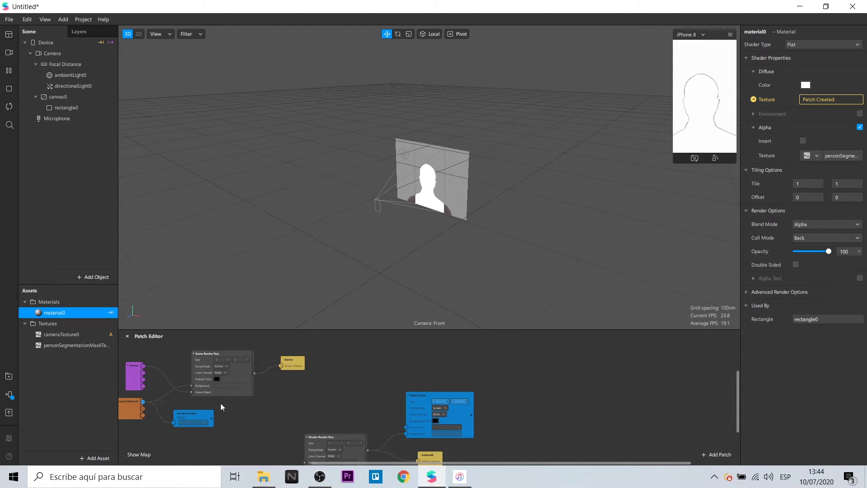
left_click_drag(389, 427, 405, 432)
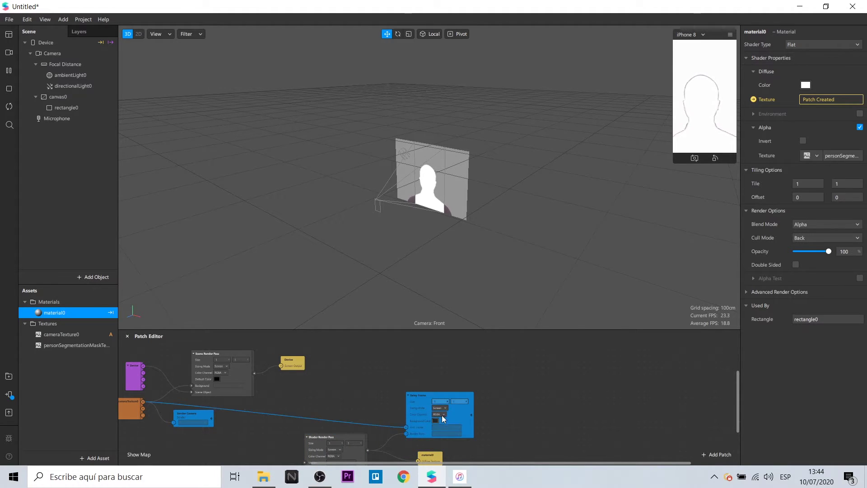
scroll(438, 430, "up", 5)
scroll(440, 432, "down", 5)
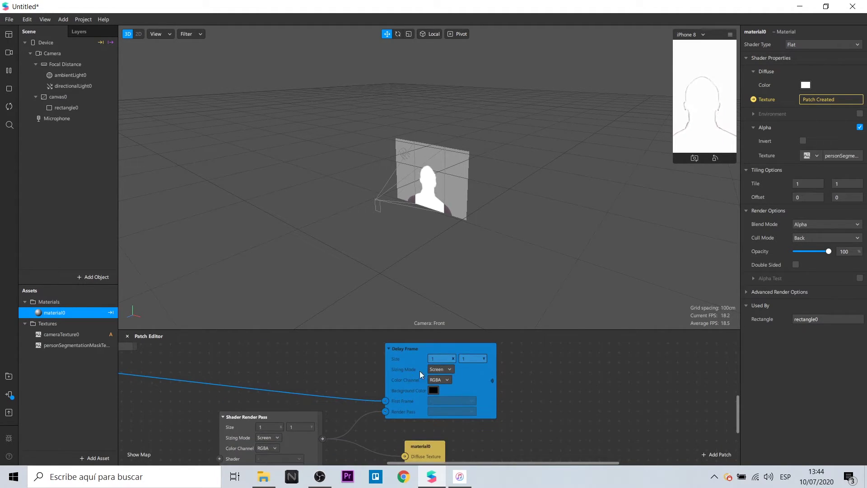
left_click(406, 417)
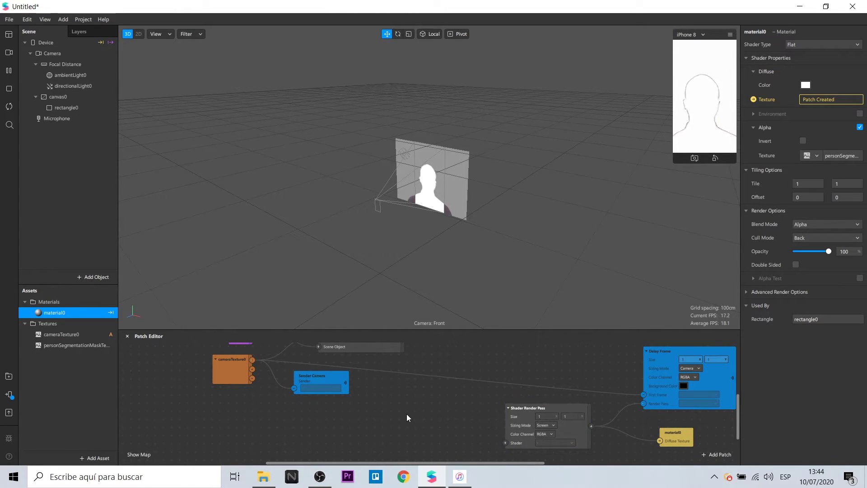
Add a Receiver patch before the Shader Render Pass and duplicate it.
double_click(407, 414)
type("rece")
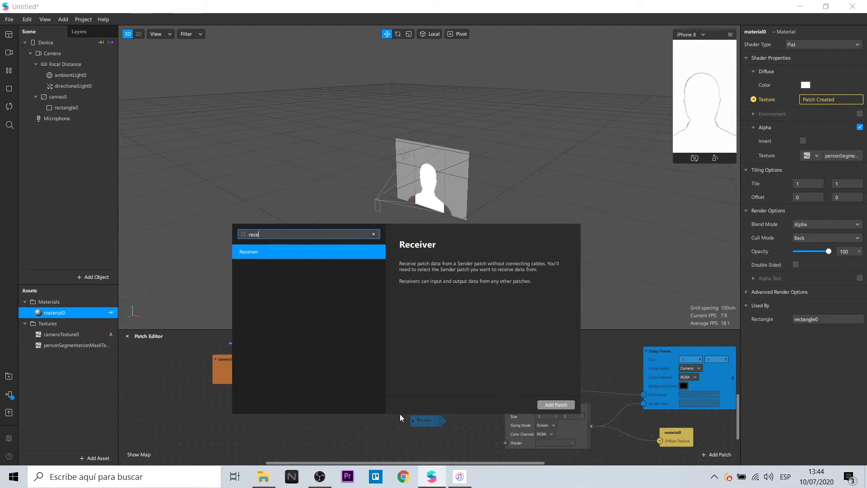
left_click(554, 405)
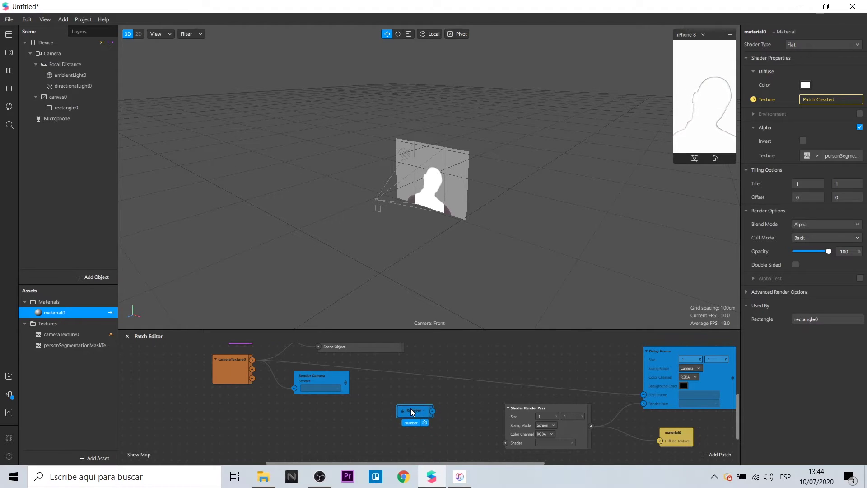
key("ctrl+c")
key("ctrl+v")
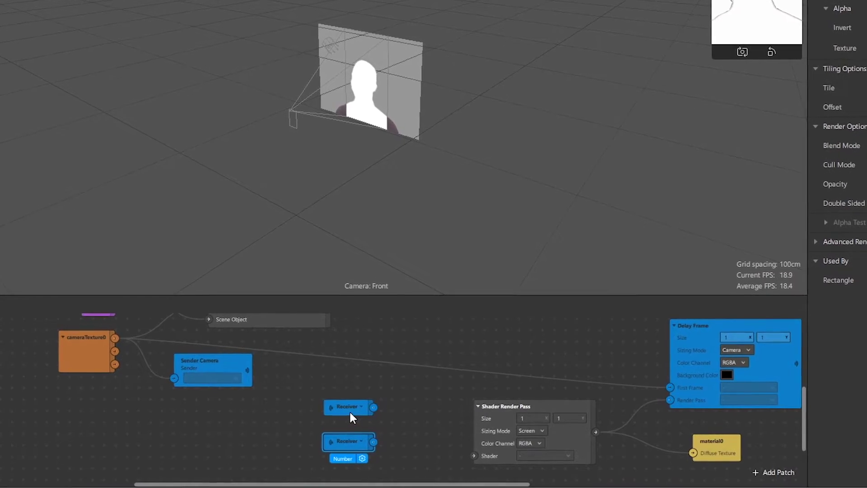
Set one Receiver's source to Delay Frame and the other's to Sender Camera, and space them out to leave room before the Shader Render Pass.
left_click(360, 406)
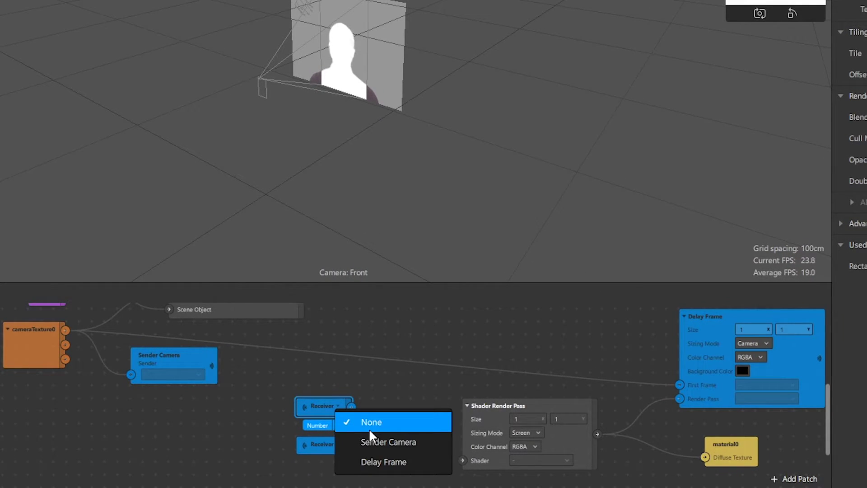
left_click(390, 462)
left_click(338, 445)
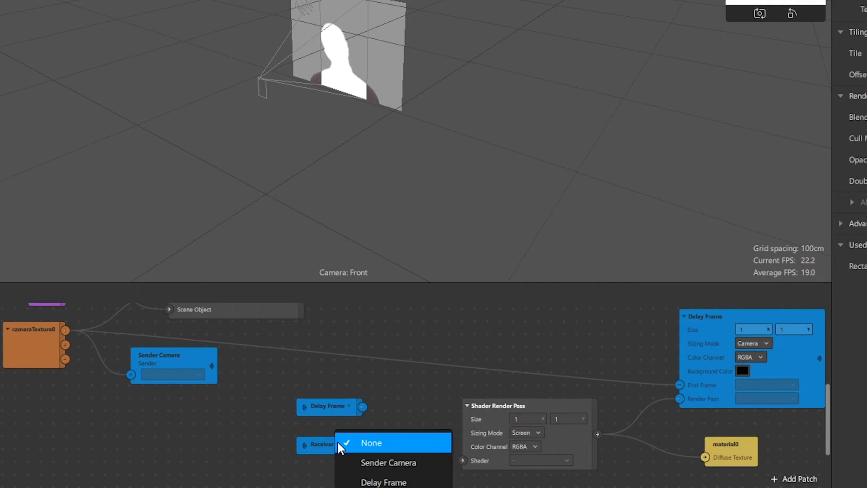
left_click(358, 462)
left_click_drag(340, 448, 285, 456)
left_click_drag(321, 413, 283, 412)
left_click(345, 425)
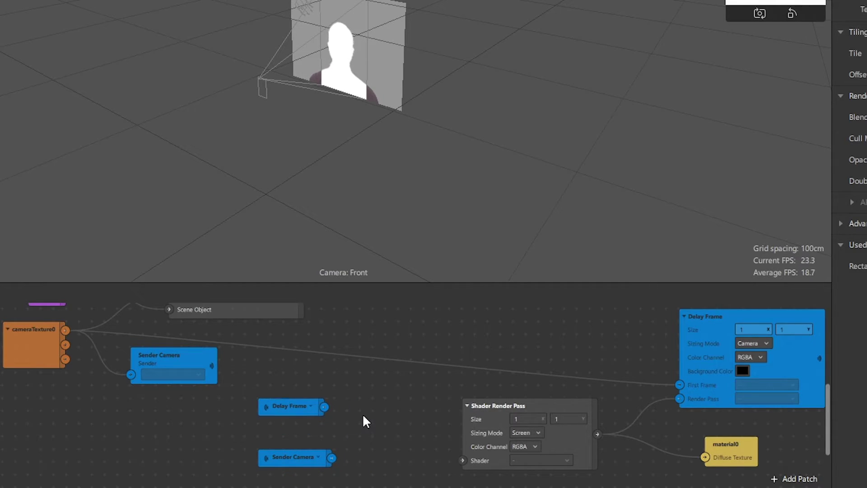
Add a Mix patch between the two receivers and the Shader Render Pass.
right_click(363, 416)
type("mix")
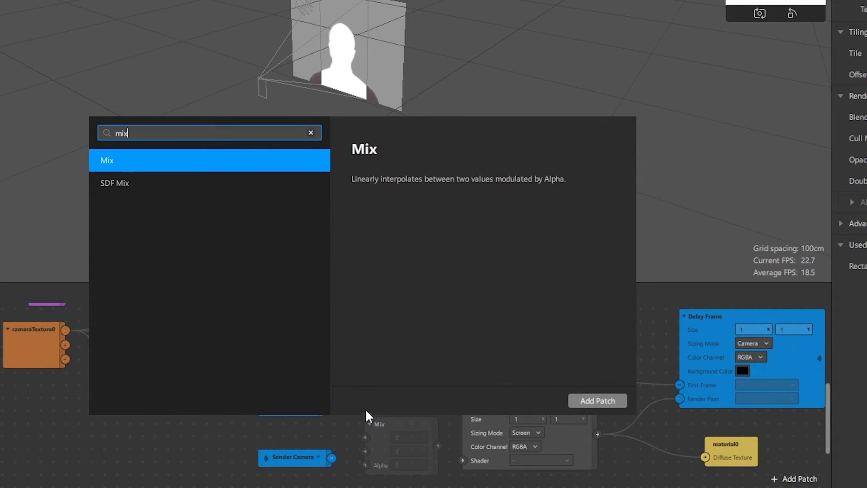
left_click(589, 399)
left_click_drag(393, 419, 391, 419)
left_click(390, 409)
Wire Sender Camera to Mix's first input and Delay Frame to its second, with Alpha 0.92, and connect Mix to the Shader input.
left_click_drag(324, 406, 361, 427)
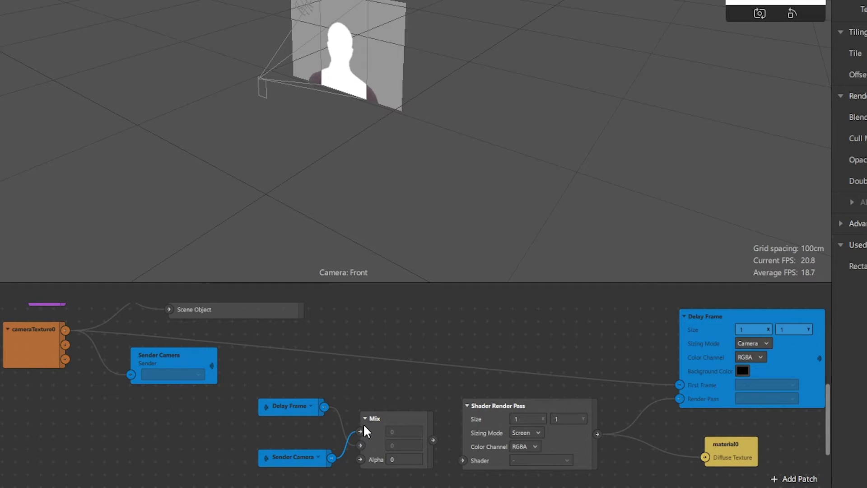
left_click(406, 460)
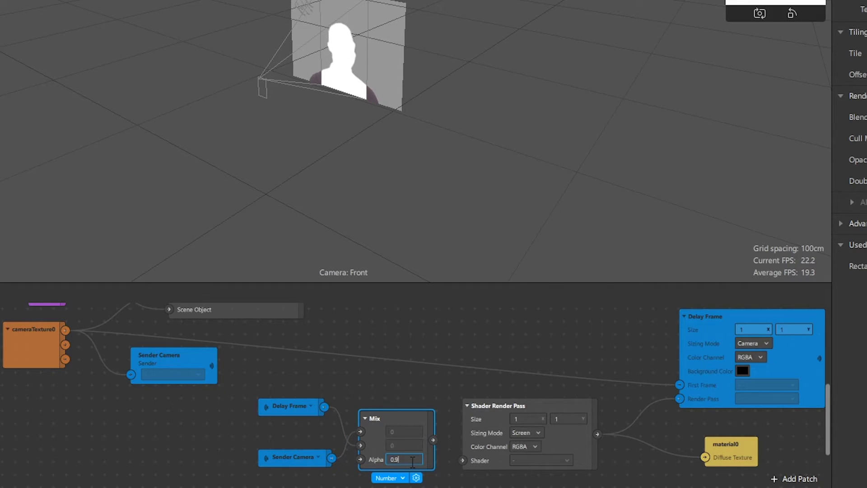
left_click_drag(433, 439, 463, 460)
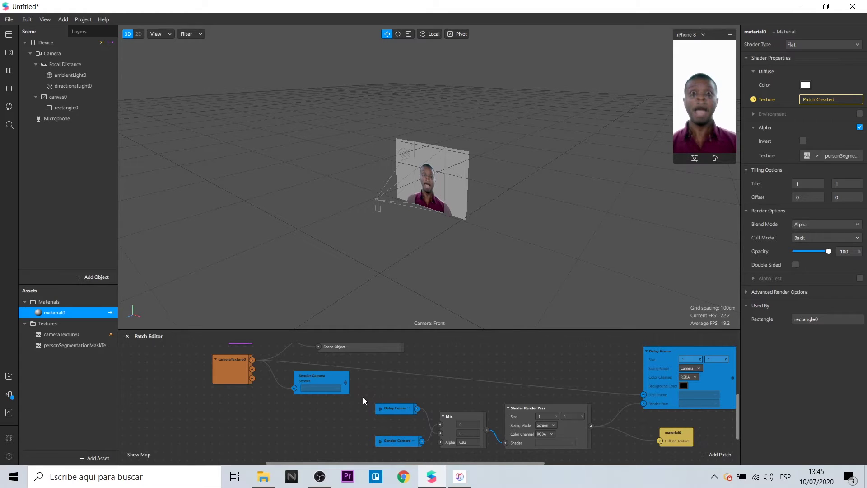
Enlarge the simulated device preview to a moderate size.
left_click_drag(674, 162, 634, 233)
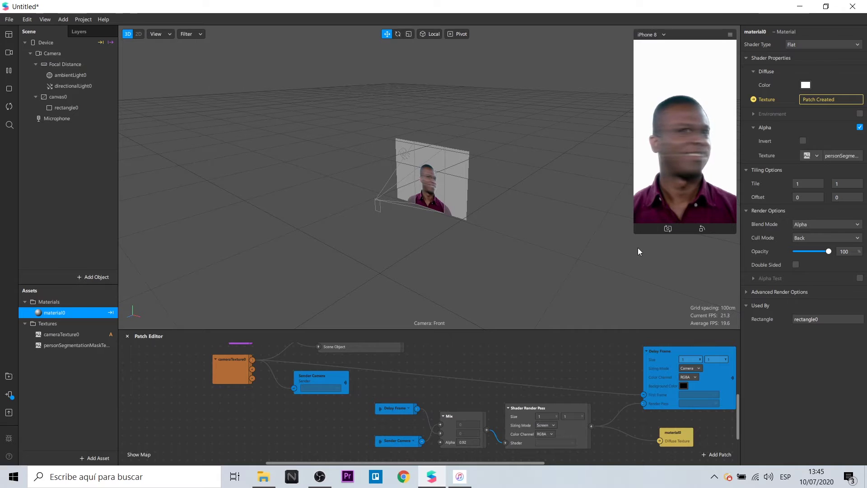
left_click_drag(635, 234, 651, 208)
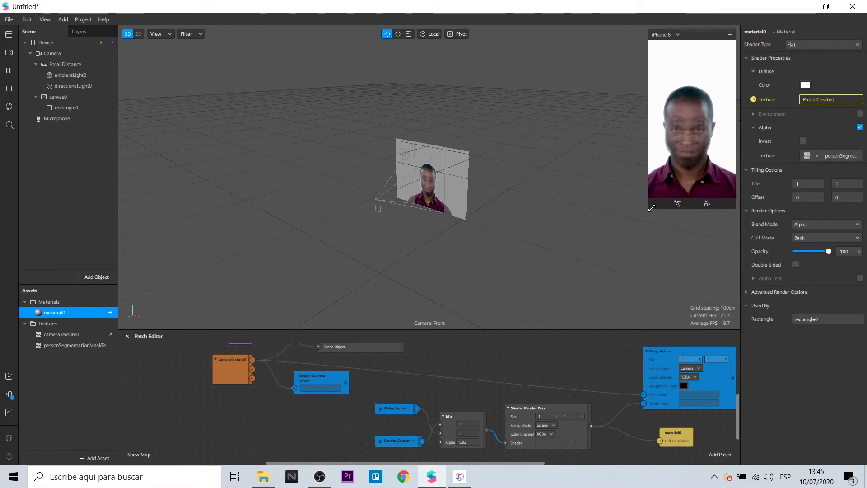
Add a Screen Tap patch in the empty area of the graph.
double_click(161, 388)
type("scree")
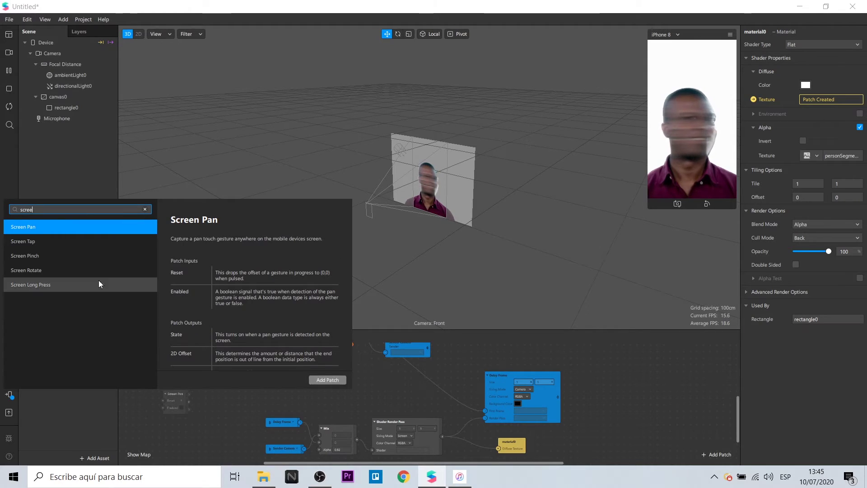
left_click(73, 241)
left_click(329, 380)
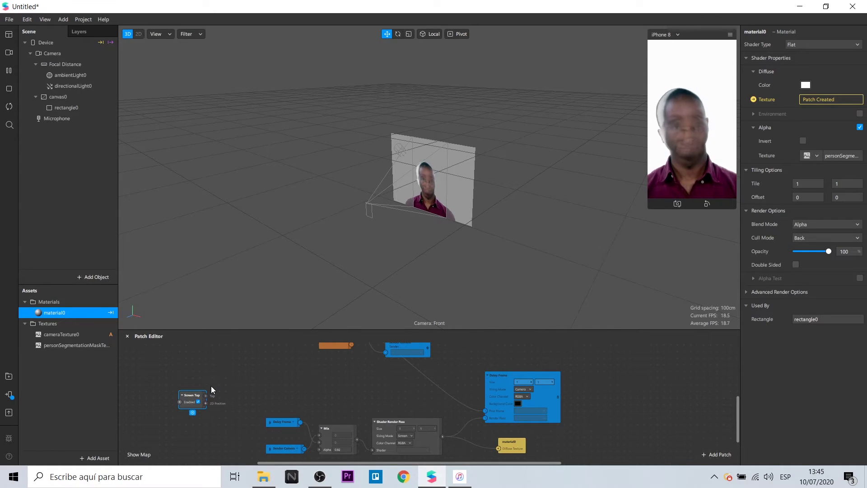
Create a patch for canvas0's Visible property and link Screen Tap's Tap output to it through a Switch, arranging the three in a row.
scroll(198, 396, "up", 3)
left_click(104, 97)
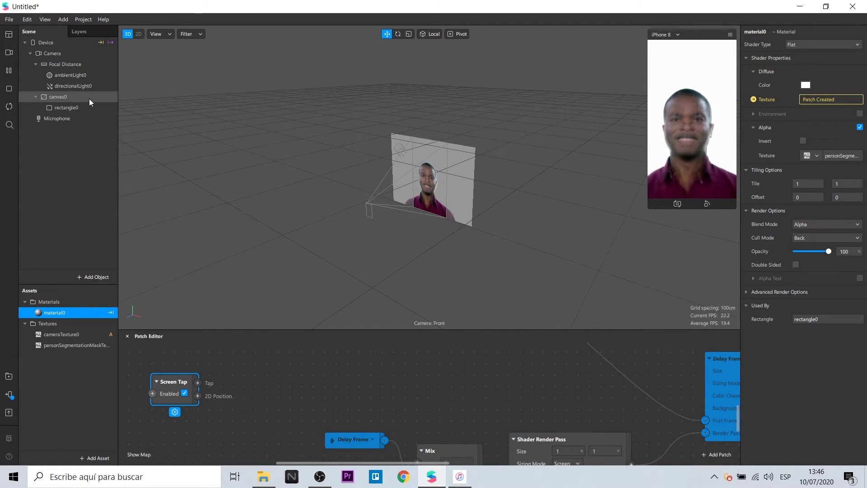
left_click(746, 71)
left_click_drag(448, 414, 289, 366)
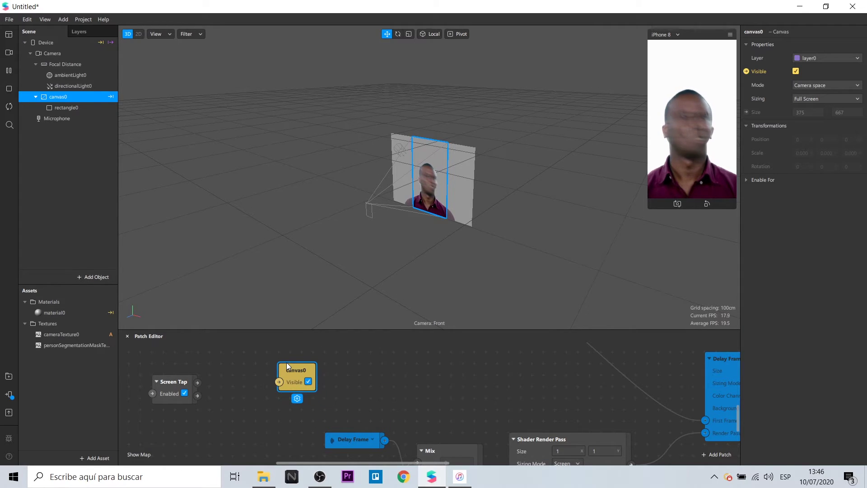
left_click_drag(196, 384, 326, 370)
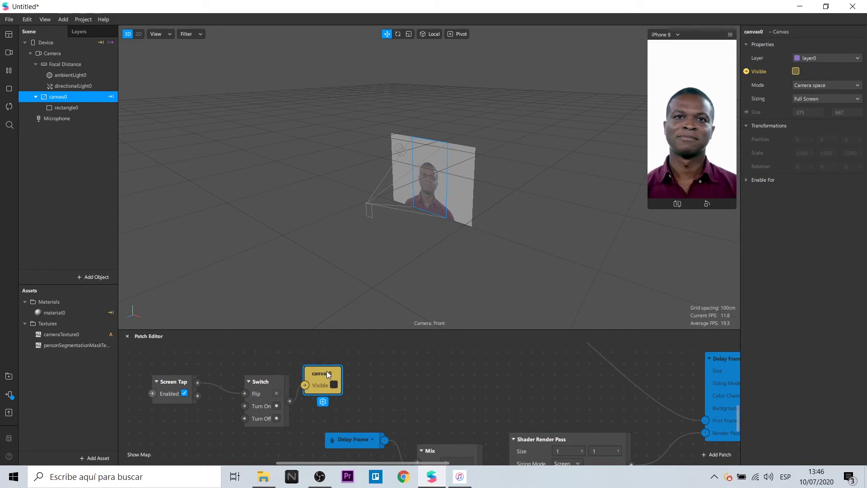
left_click_drag(263, 383, 242, 369)
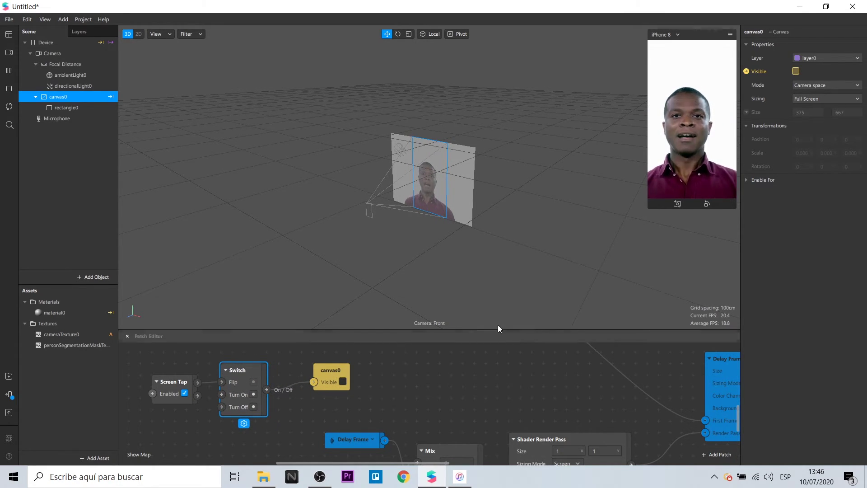
Enable Simulate Touch in the device preview to test toggling the effect by tapping.
left_click(730, 34)
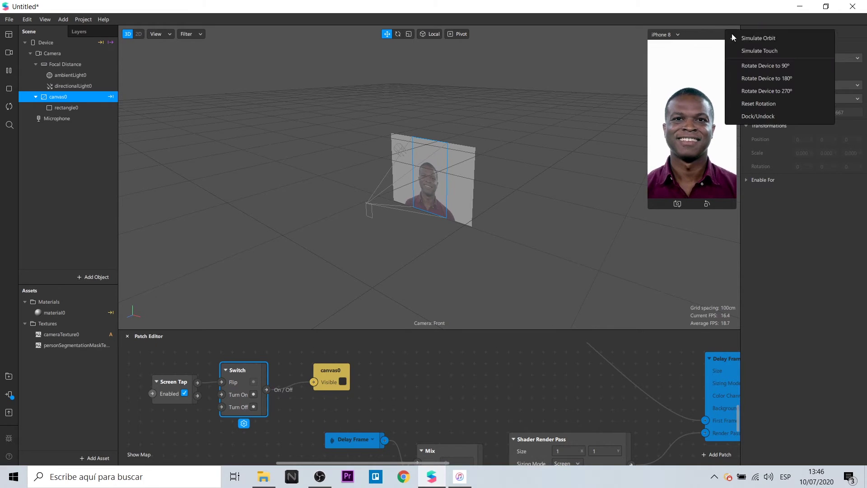
left_click(750, 52)
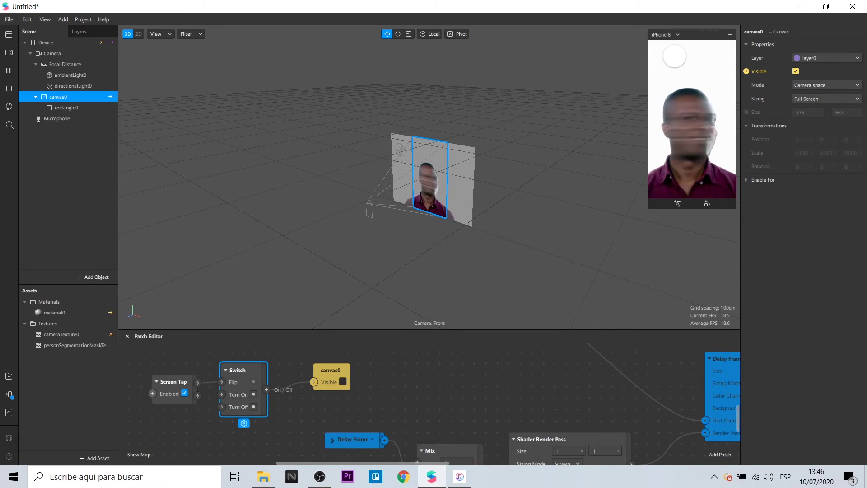